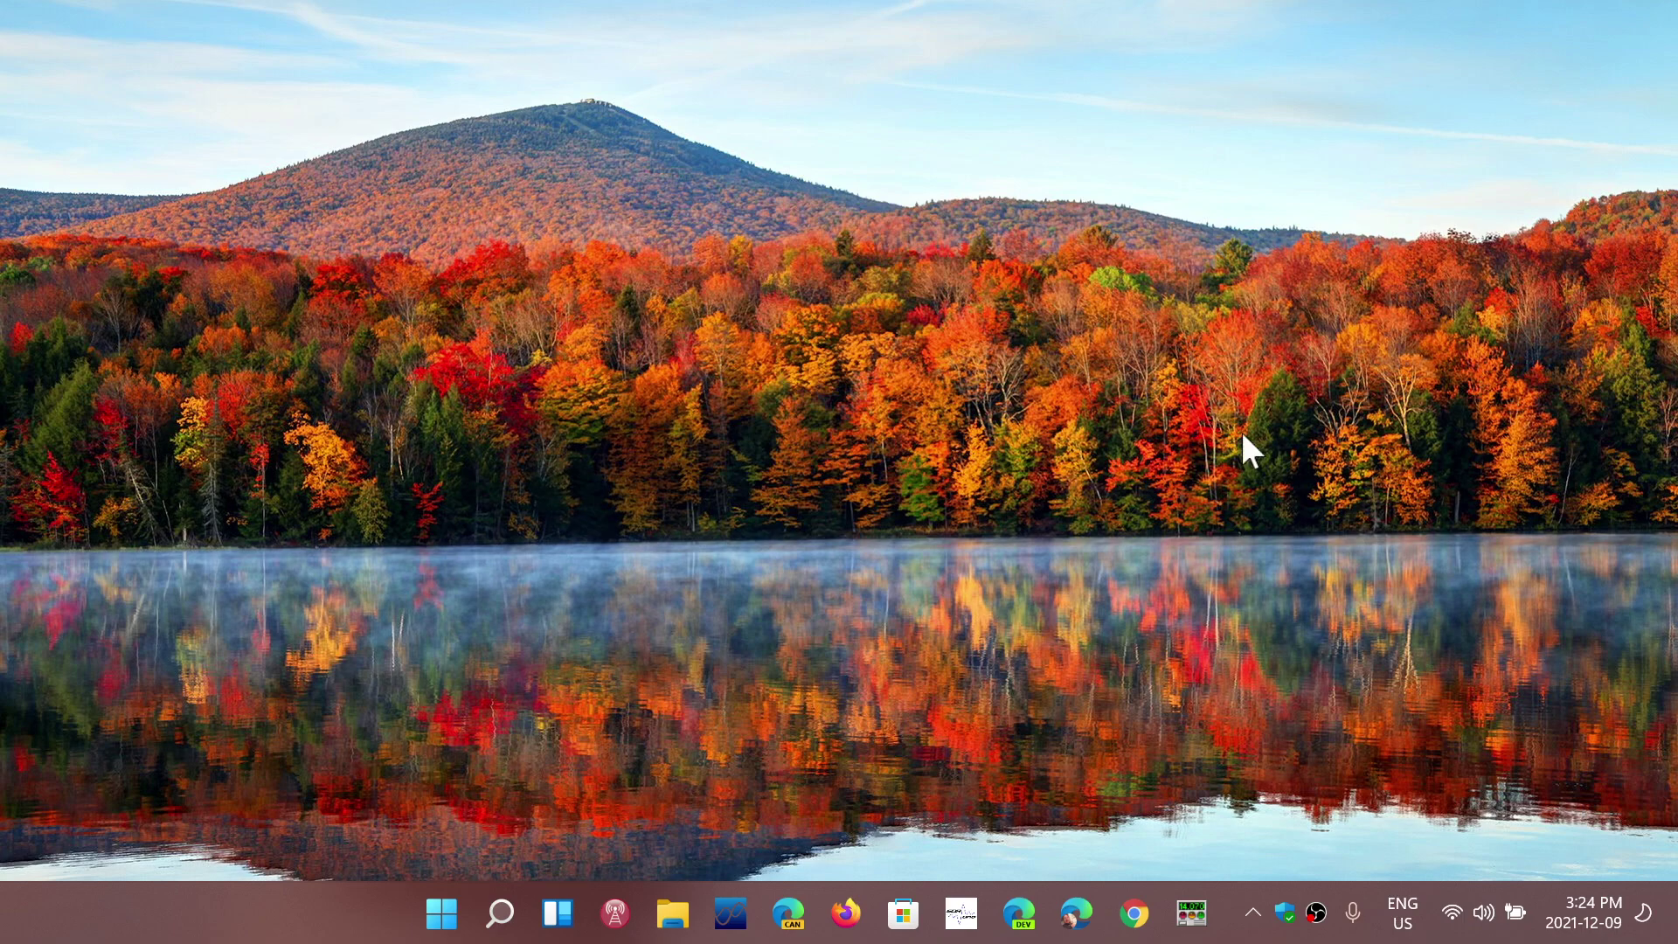
- Check today's date on the calendar, then start a Windows search for 'winver'
left_click(441, 914)
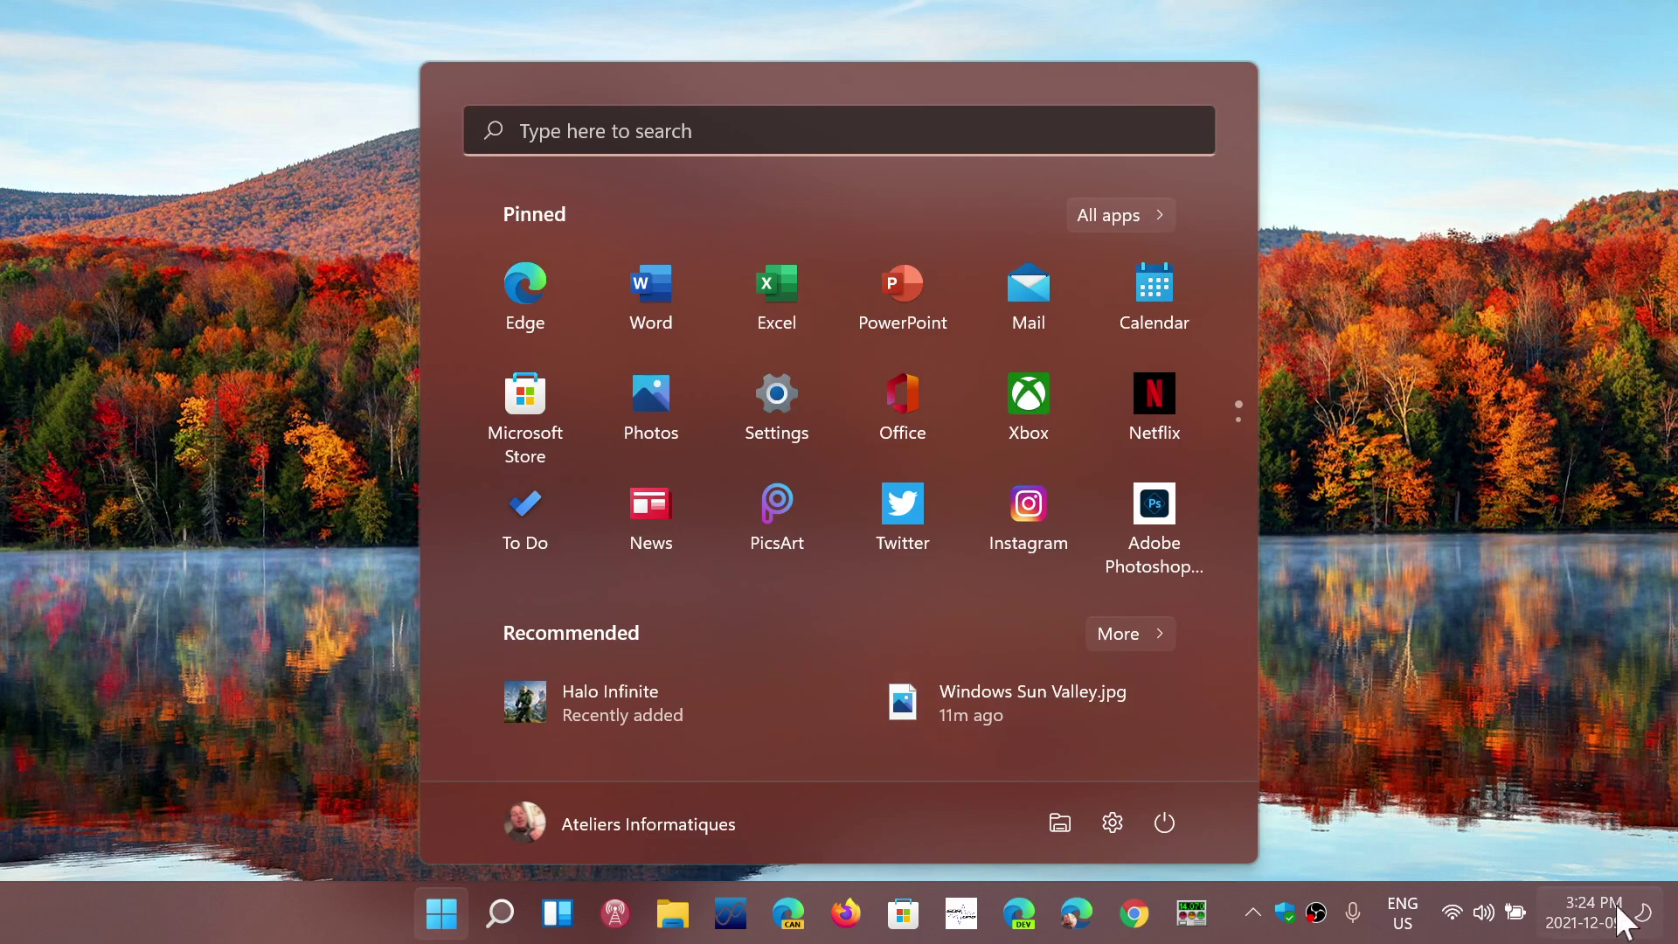
left_click(1584, 914)
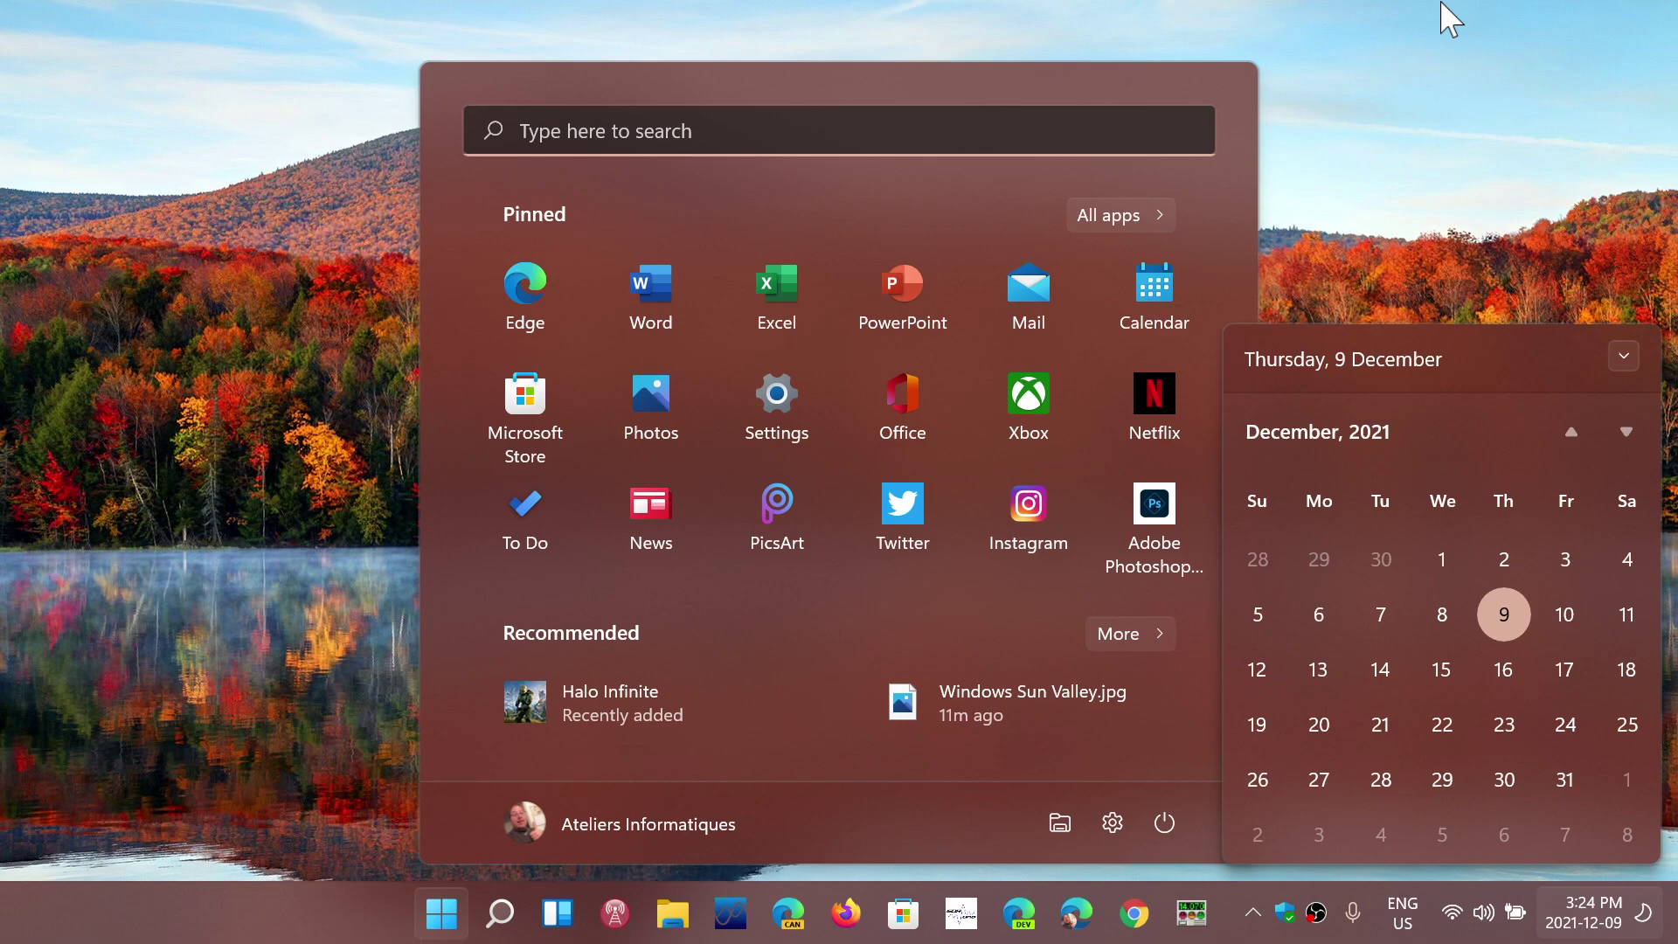
left_click(271, 701)
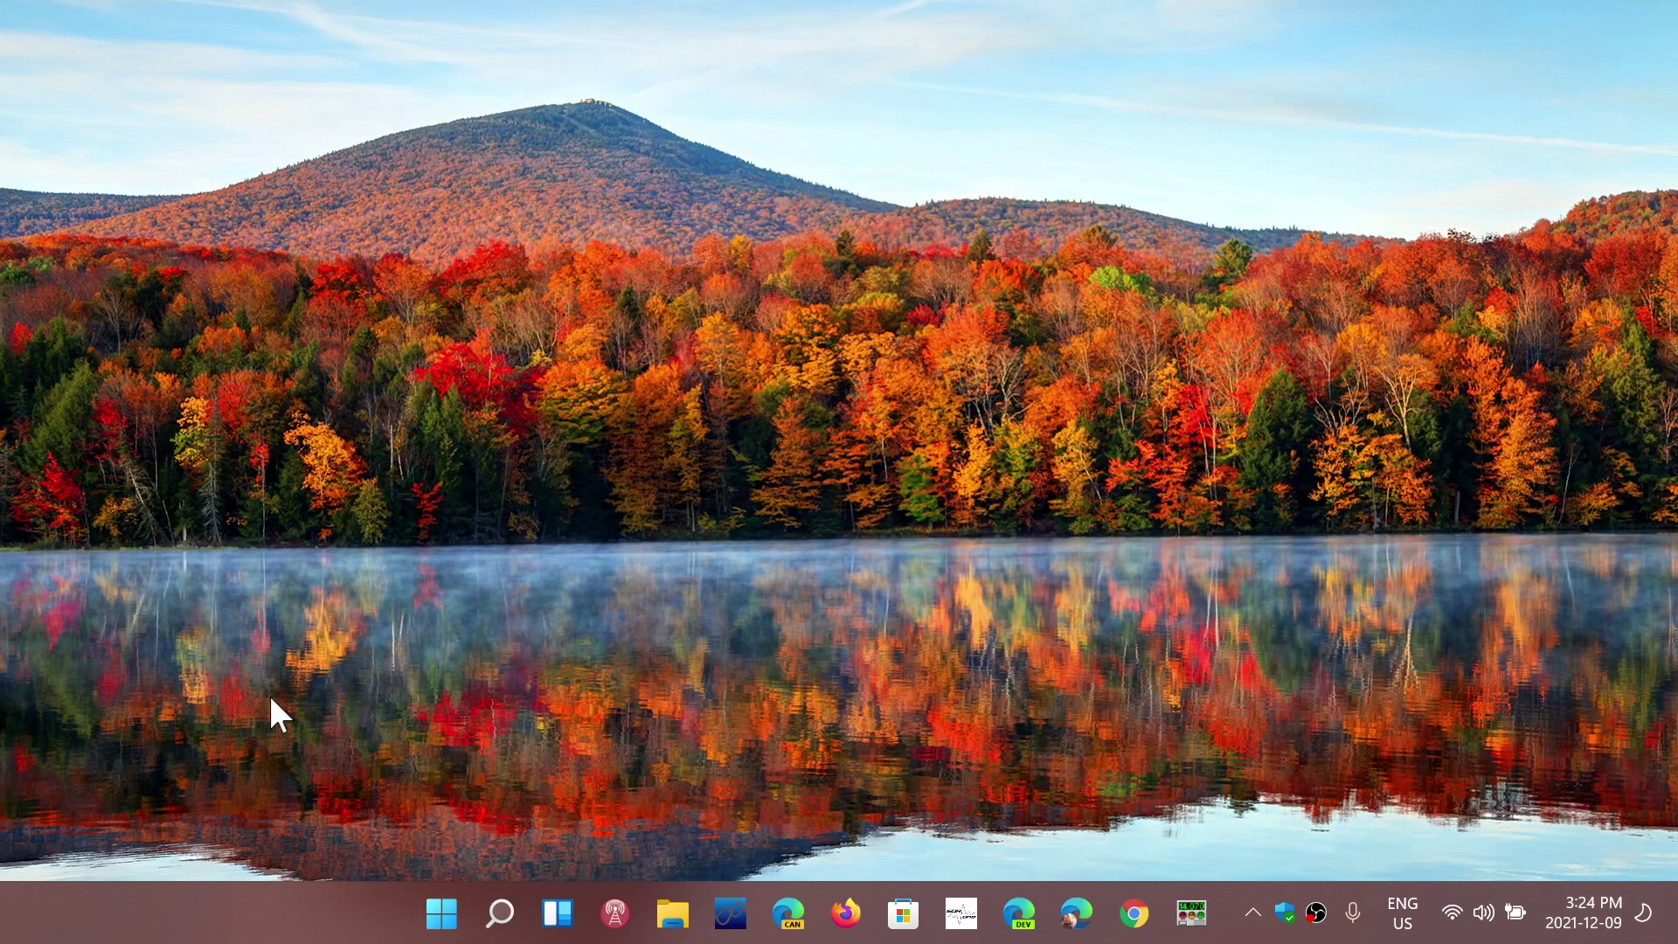
left_click(498, 913)
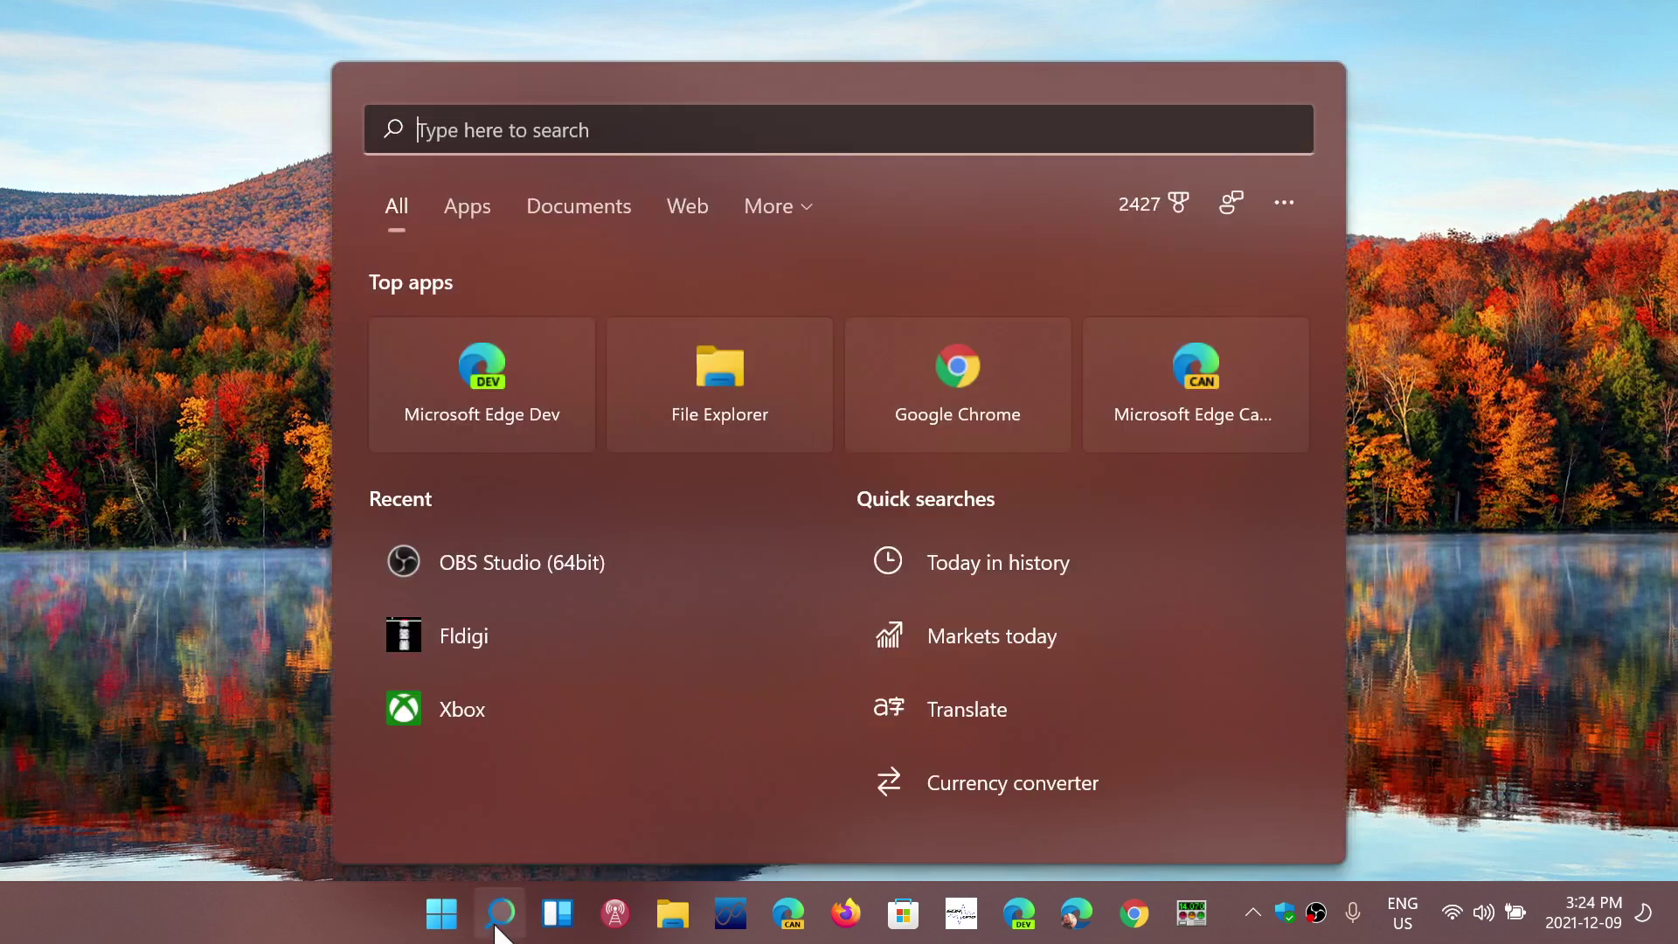
type("winver")
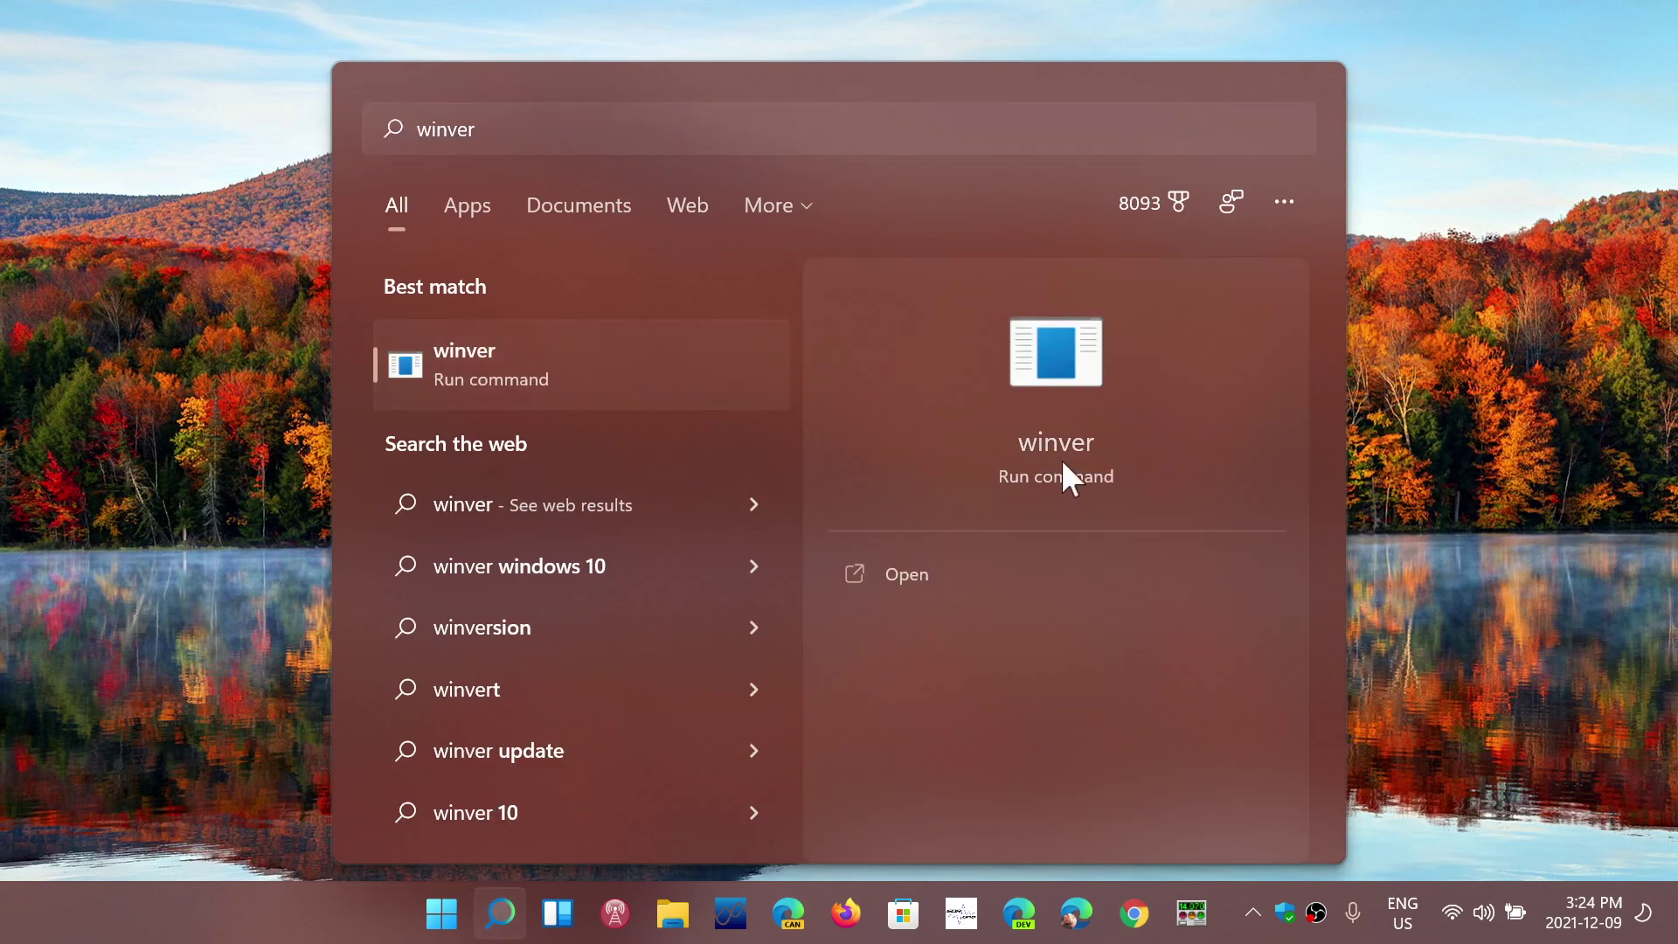
- Run winver, move the About Windows box to read version 21H2 build 22000.348, then close it
left_click(1062, 461)
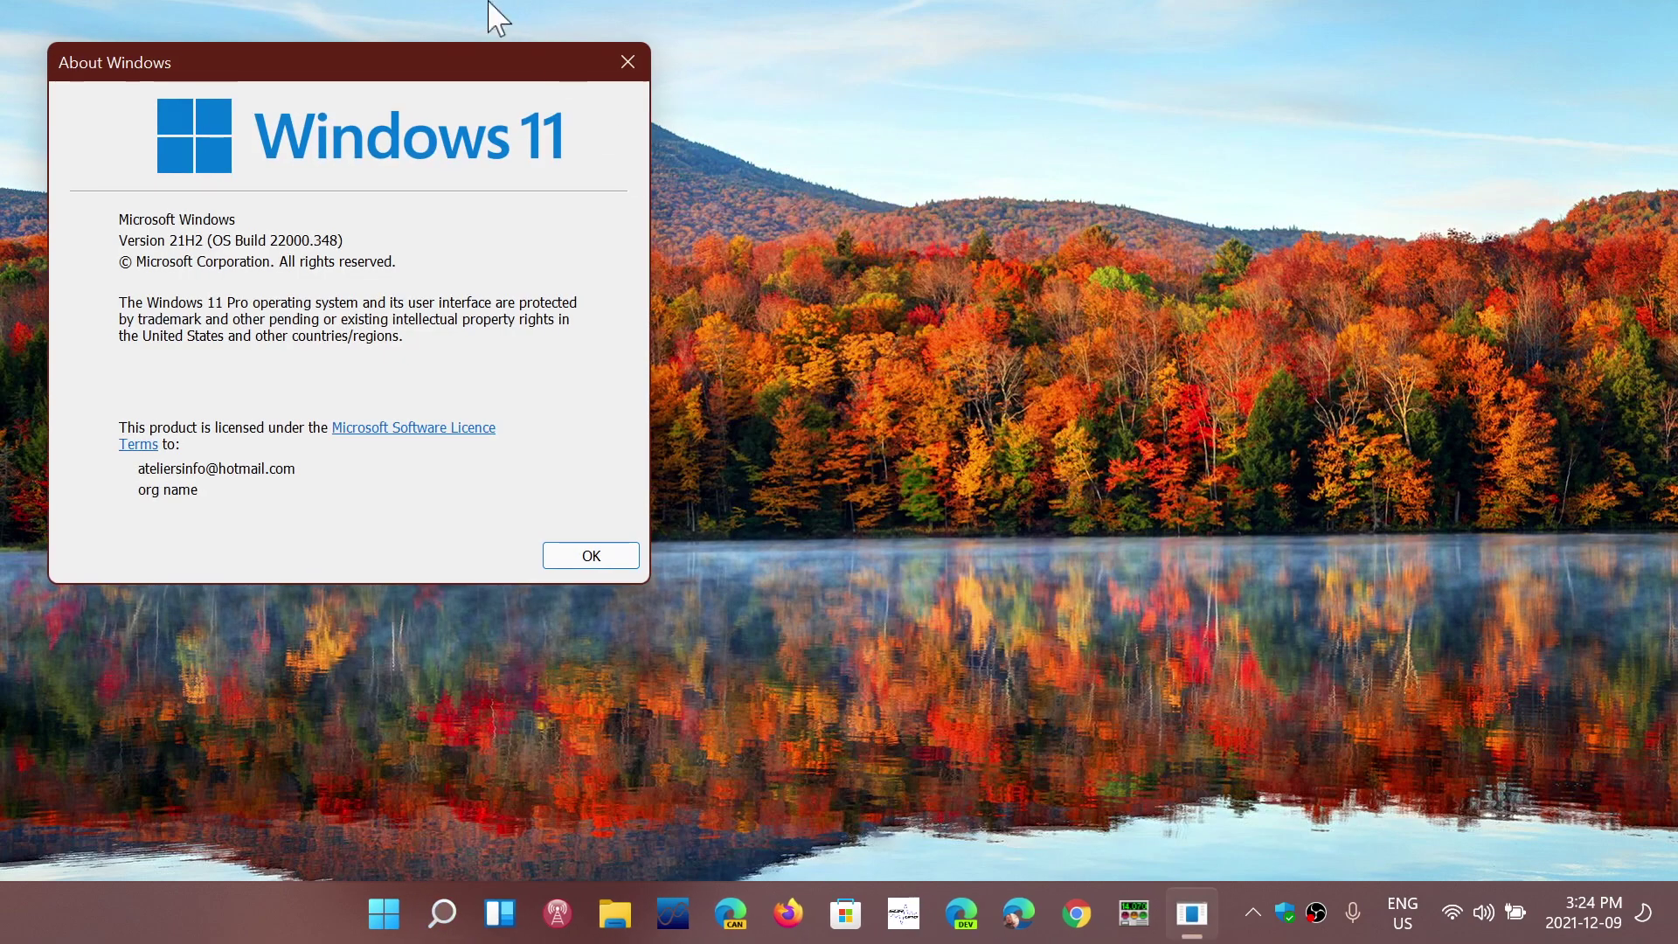
mouse_move(450, 50)
left_mouse_down()
mouse_move(511, 36)
mouse_move(1000, 206)
left_mouse_up()
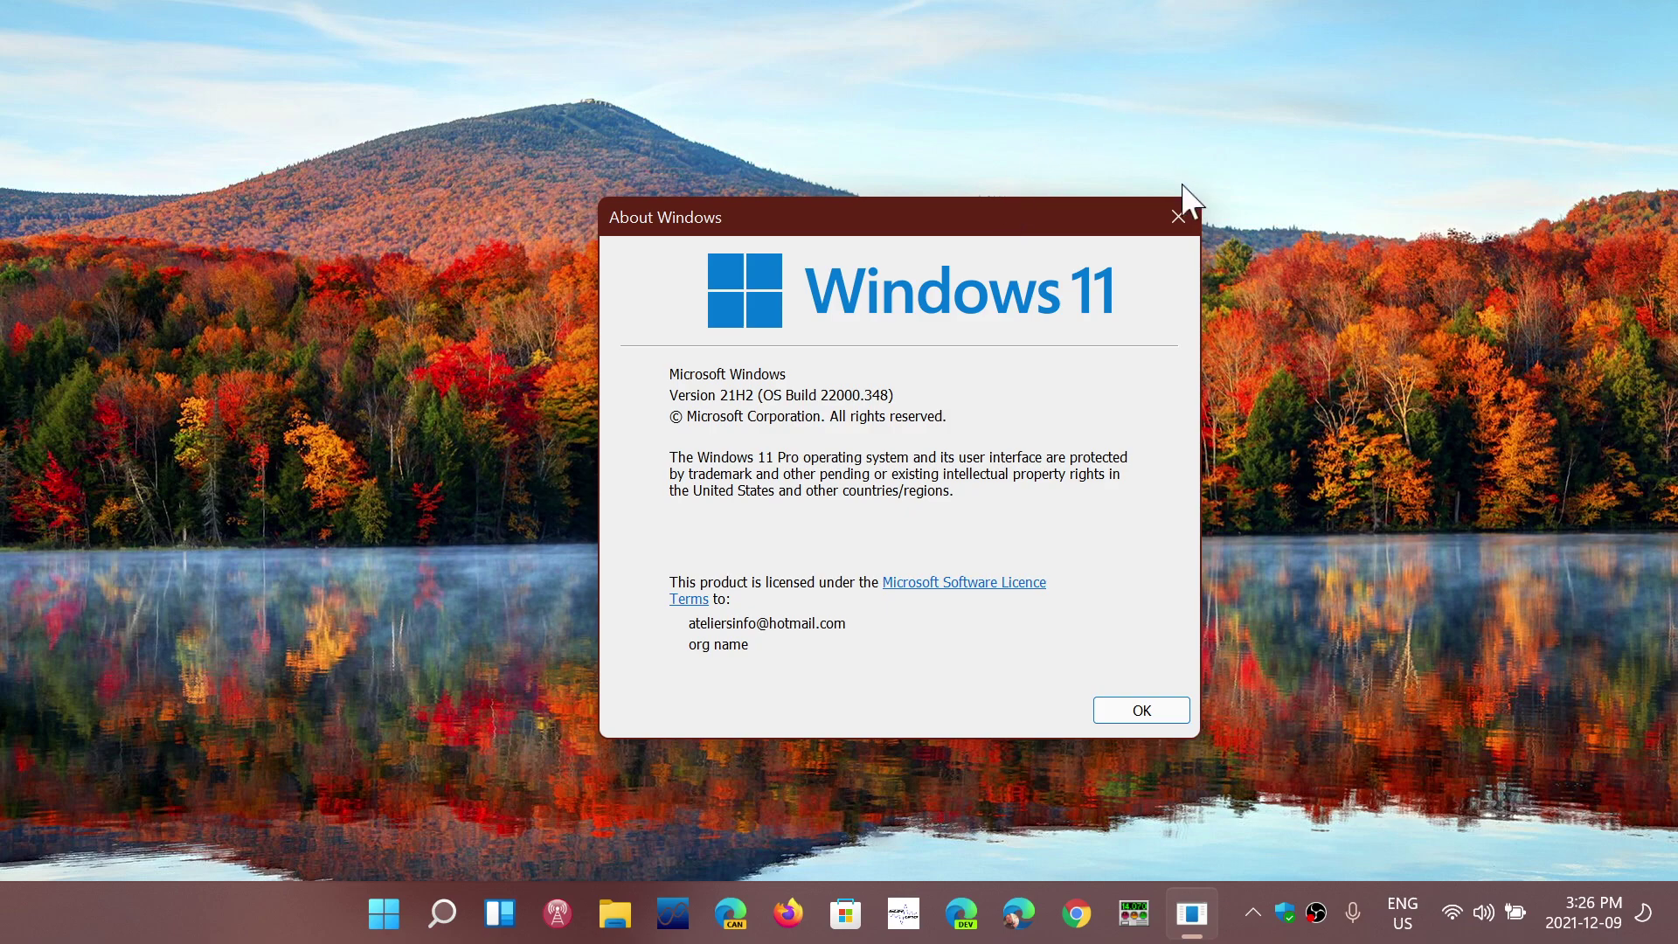
left_click(1178, 216)
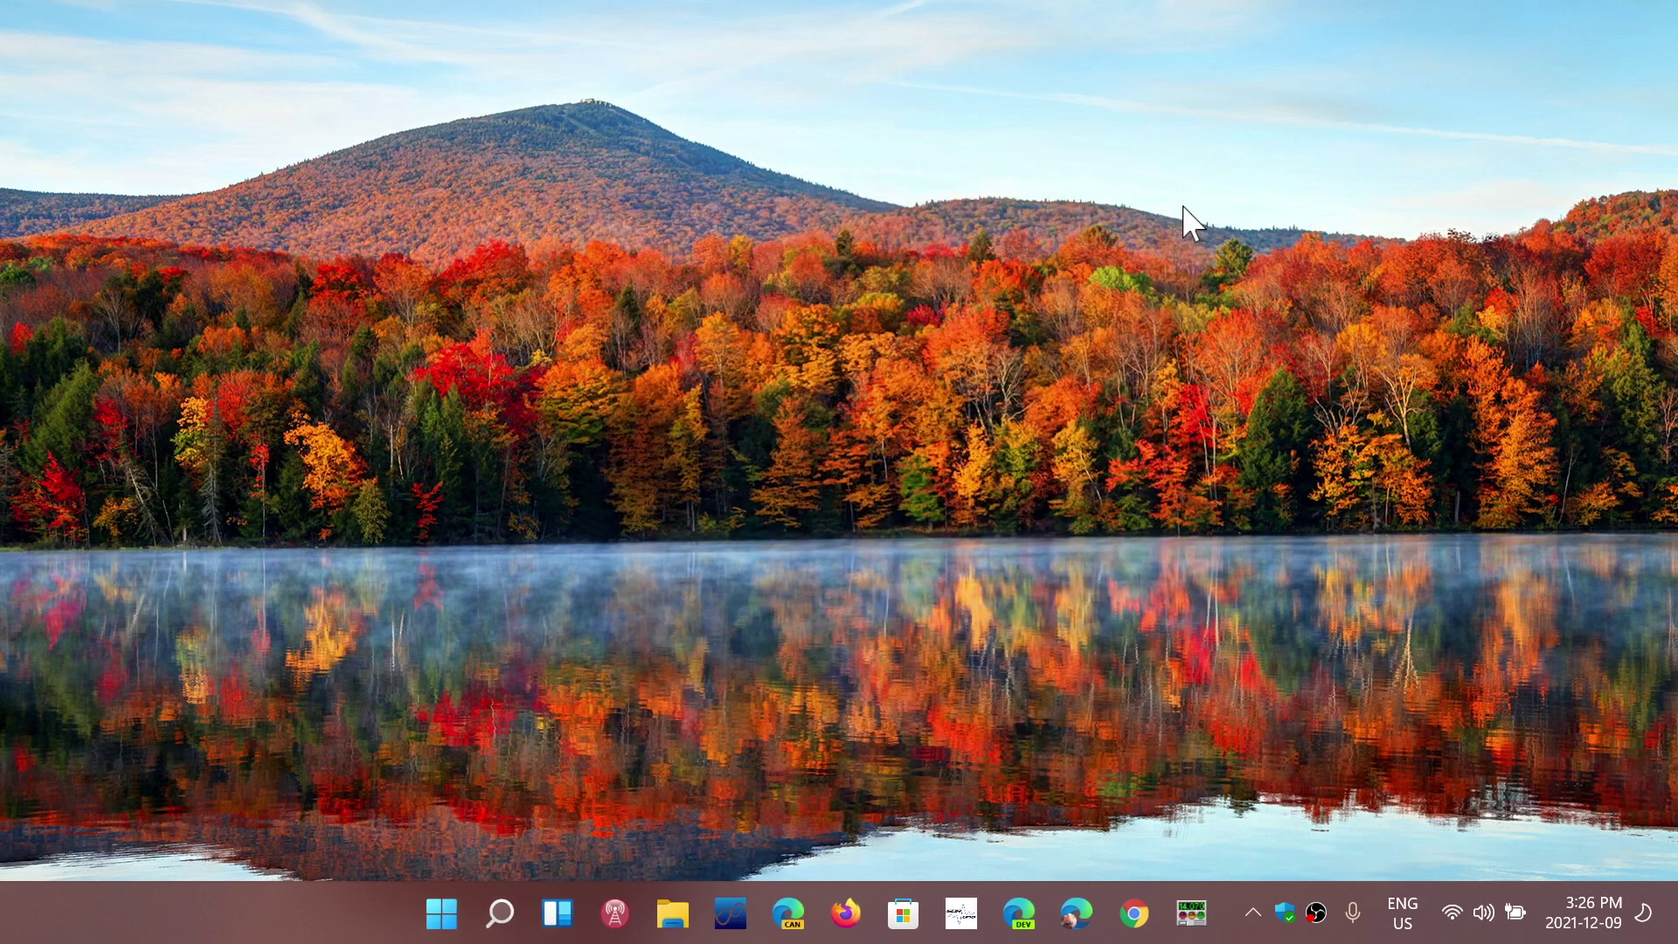